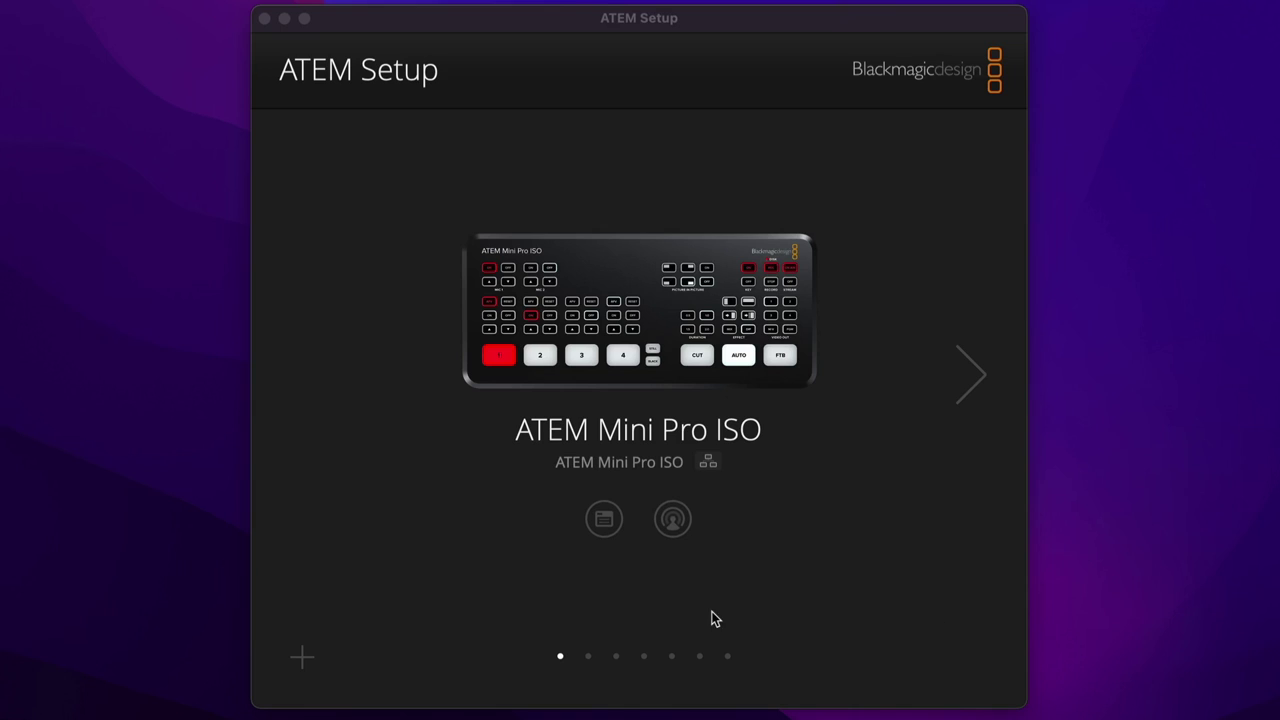
- Check the switcher's IP and Connection Priority, then open ATEM Software Control's live stream output
{"action": "left_click", "coordinate": [604, 520]}
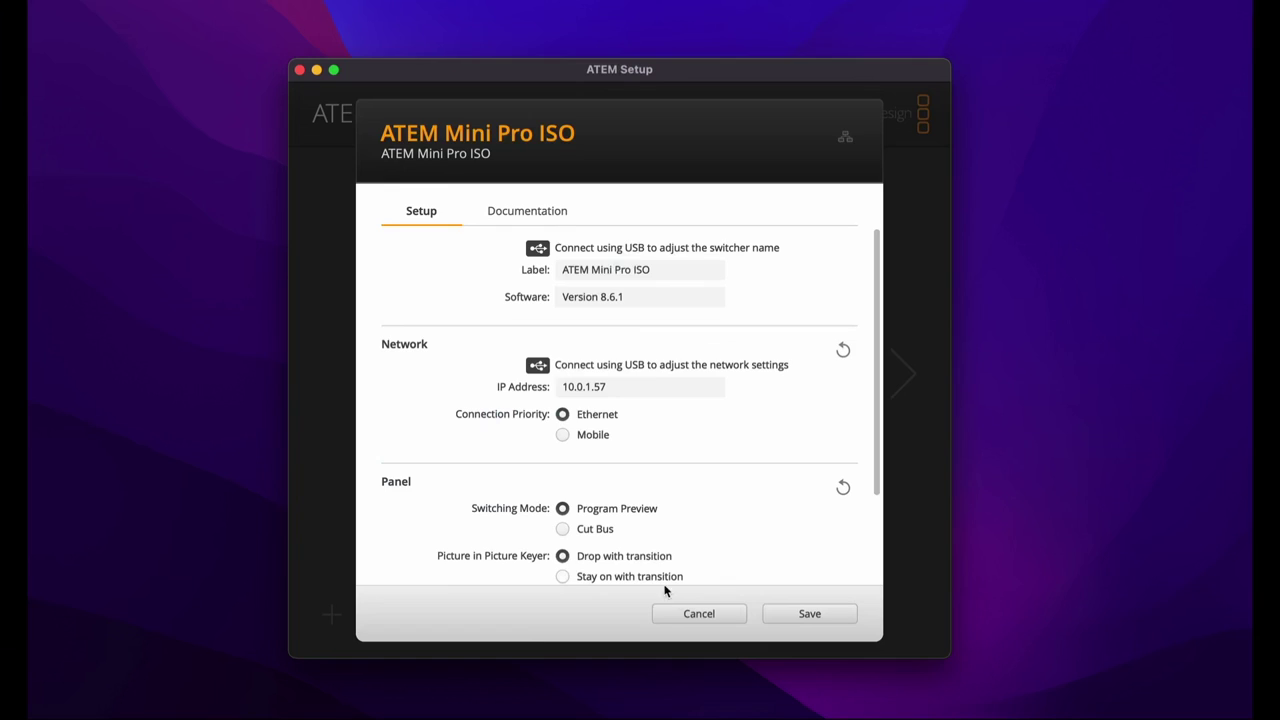
{"action": "left_click", "coordinate": [697, 613]}
{"action": "left_click", "coordinate": [648, 500]}
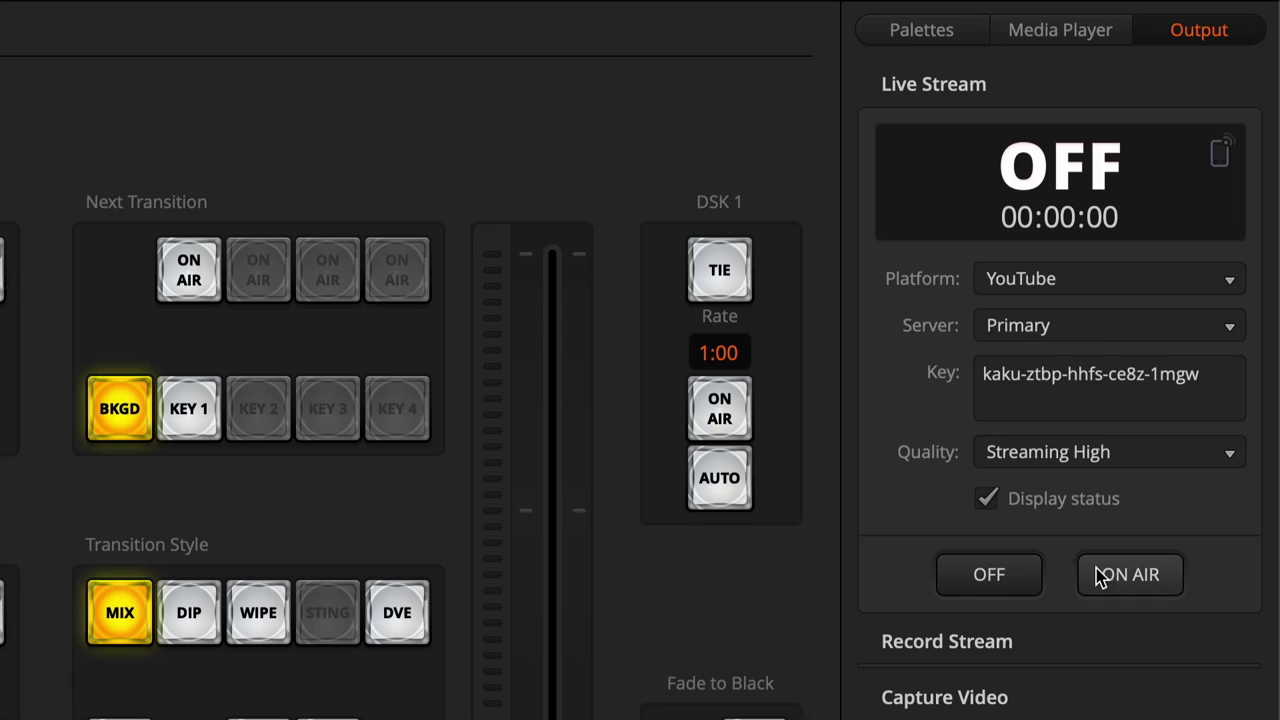
- Try taking the YouTube live stream ON AIR; it stays off
{"action": "left_click", "coordinate": [1120, 577]}
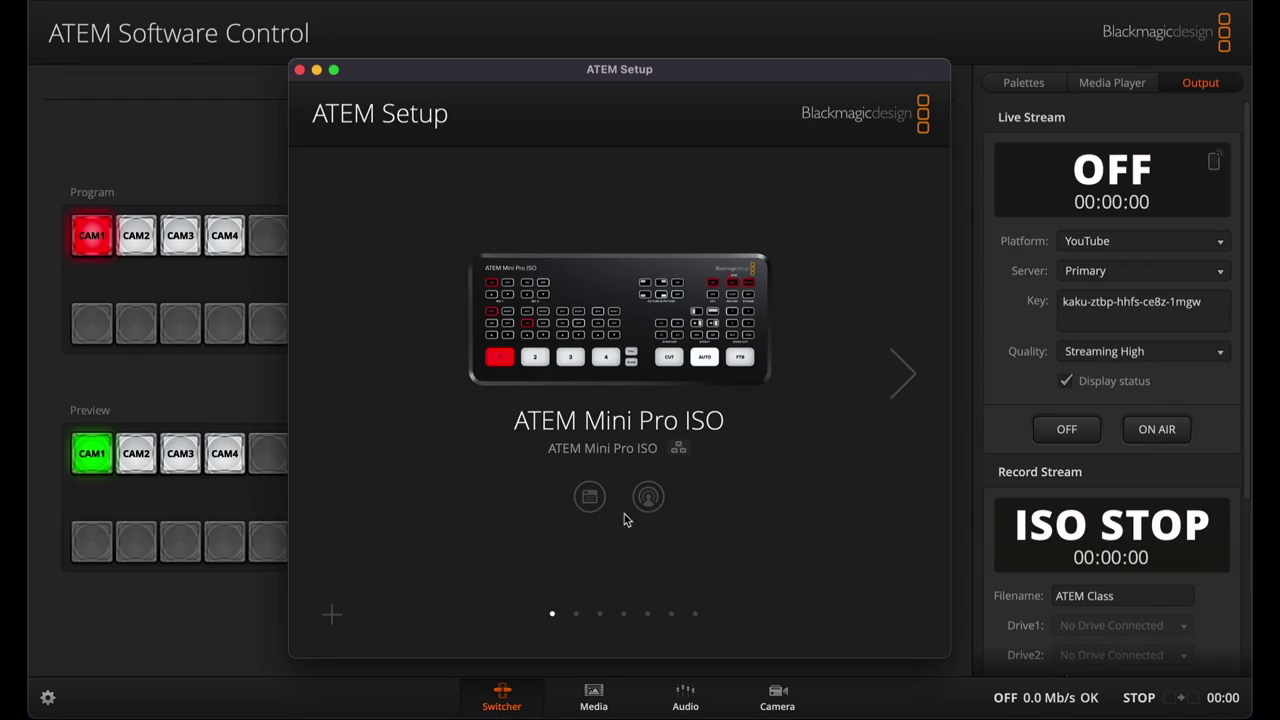
- Set the switcher's connection priority to Mobile, save, and return to ATEM Software Control
{"action": "left_click", "coordinate": [589, 497]}
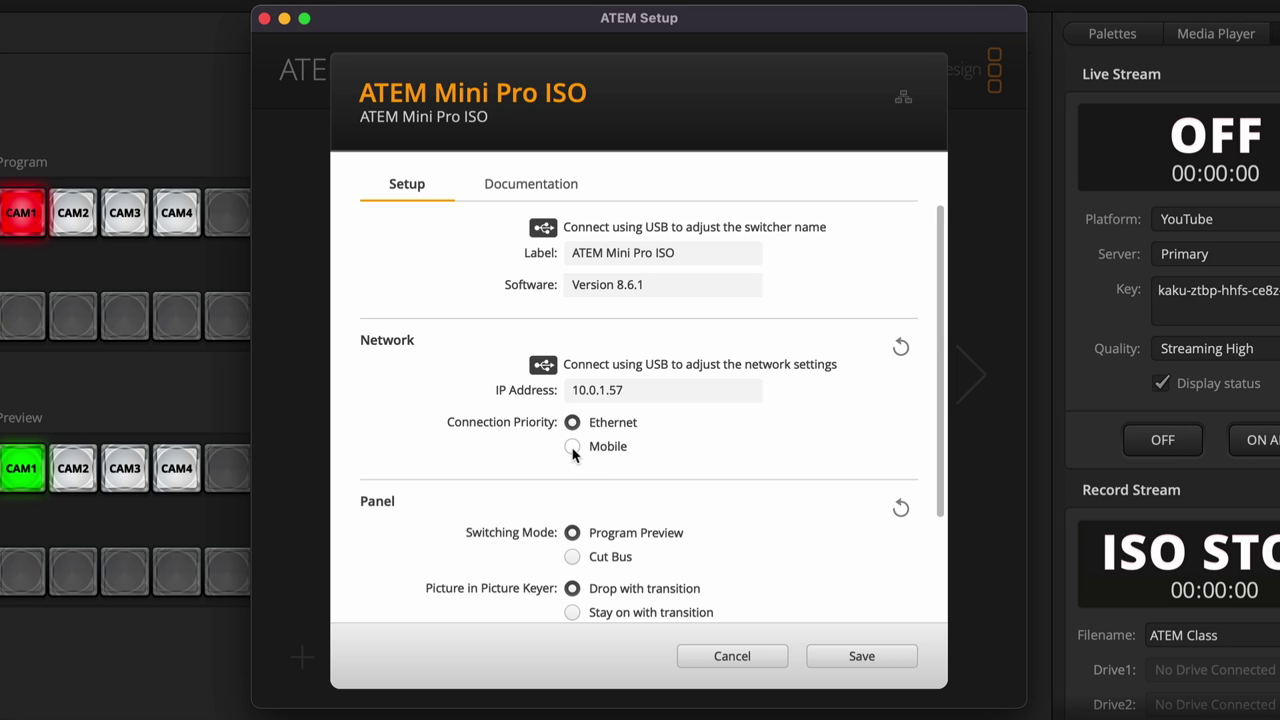
{"action": "left_click", "coordinate": [822, 656]}
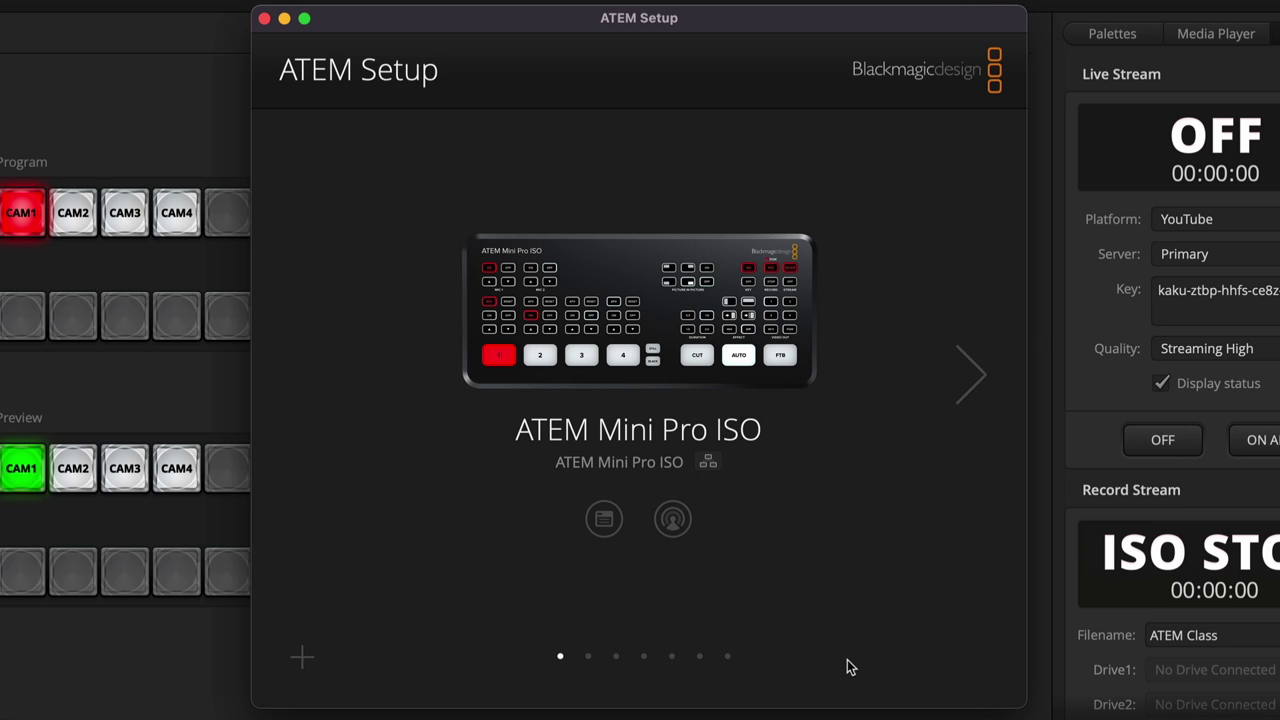
{"action": "left_click", "coordinate": [1238, 202]}
- Open the switcher's network settings over USB, showing DHCP, IP 10.0.1.57 and gateway 10.0.1.1
{"action": "left_click", "coordinate": [604, 517]}
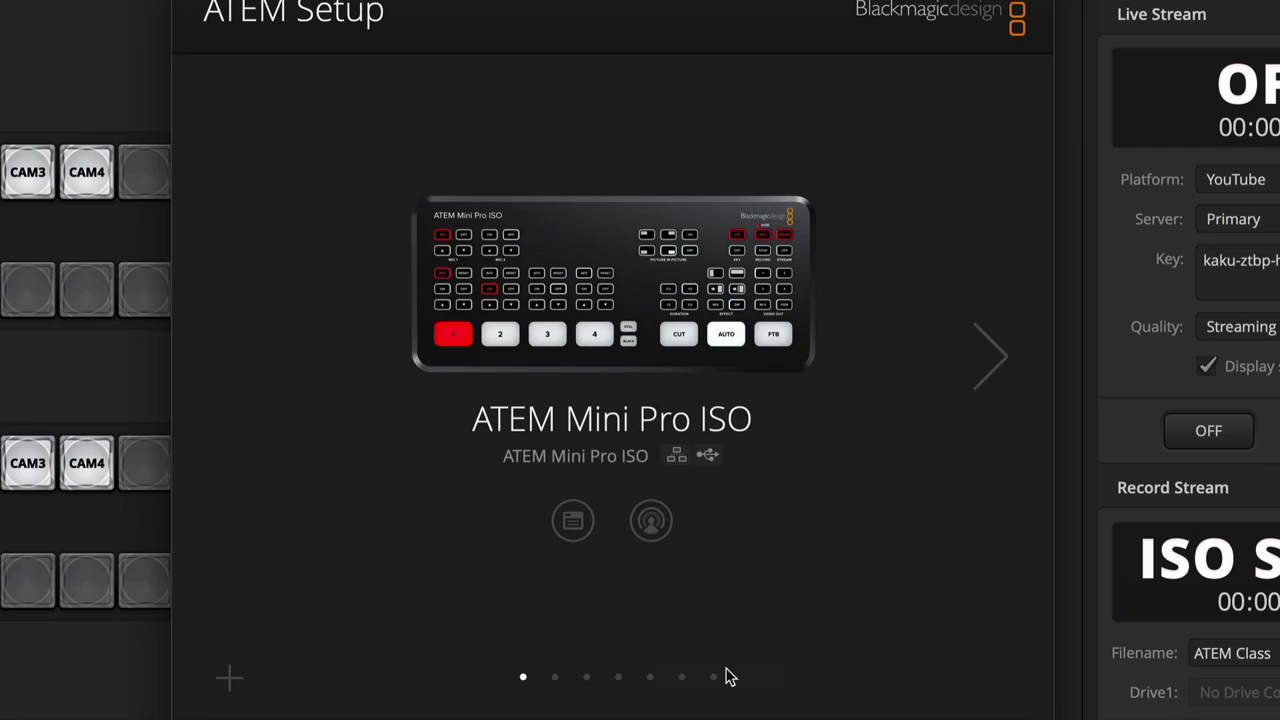
{"action": "left_click", "coordinate": [573, 518]}
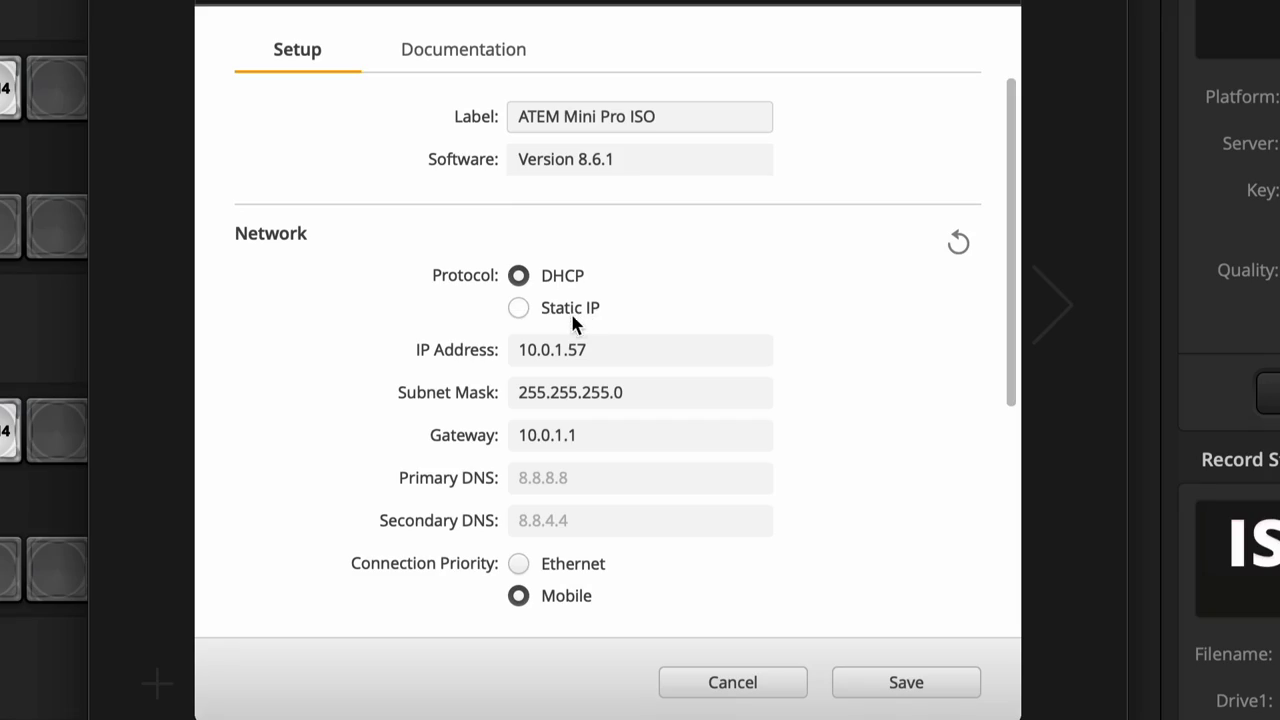
- Switch the ATEM to Static IP 192.0.0.3, subnet mask 255.255.0.0, gateway 192.0.0.1
{"action": "left_click", "coordinate": [567, 318]}
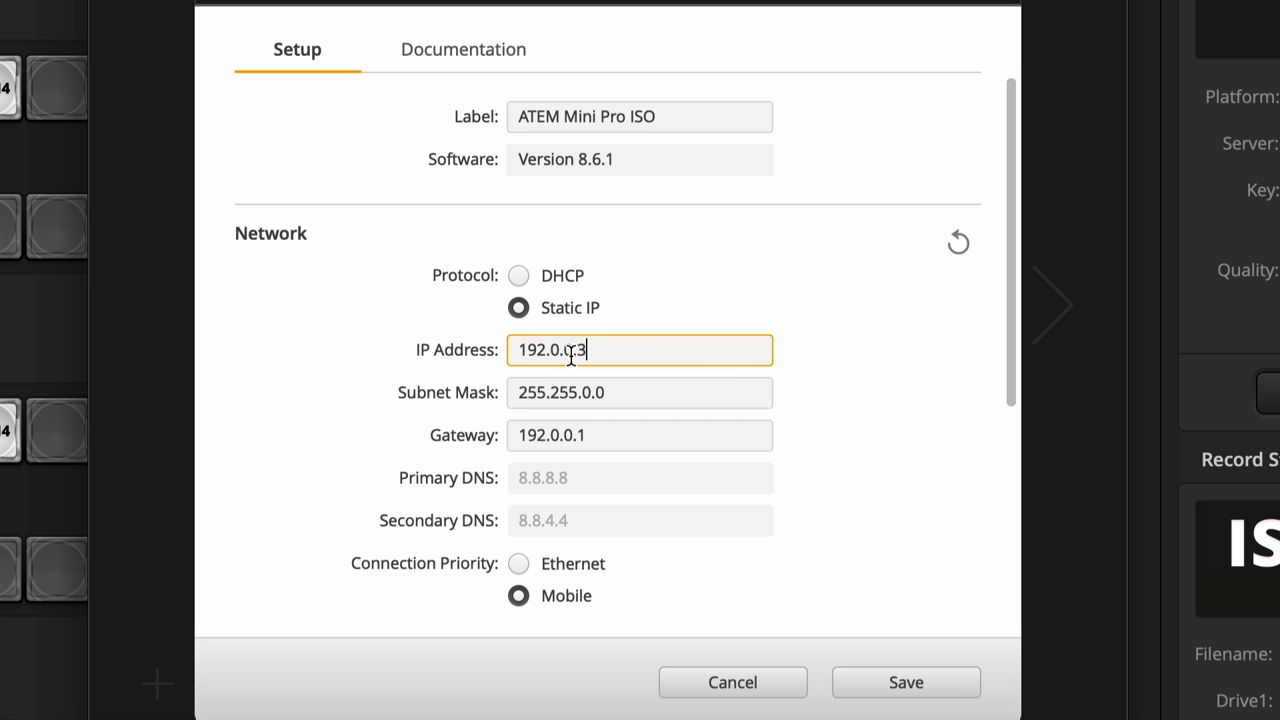
{"action": "key", "text": "Tab"}
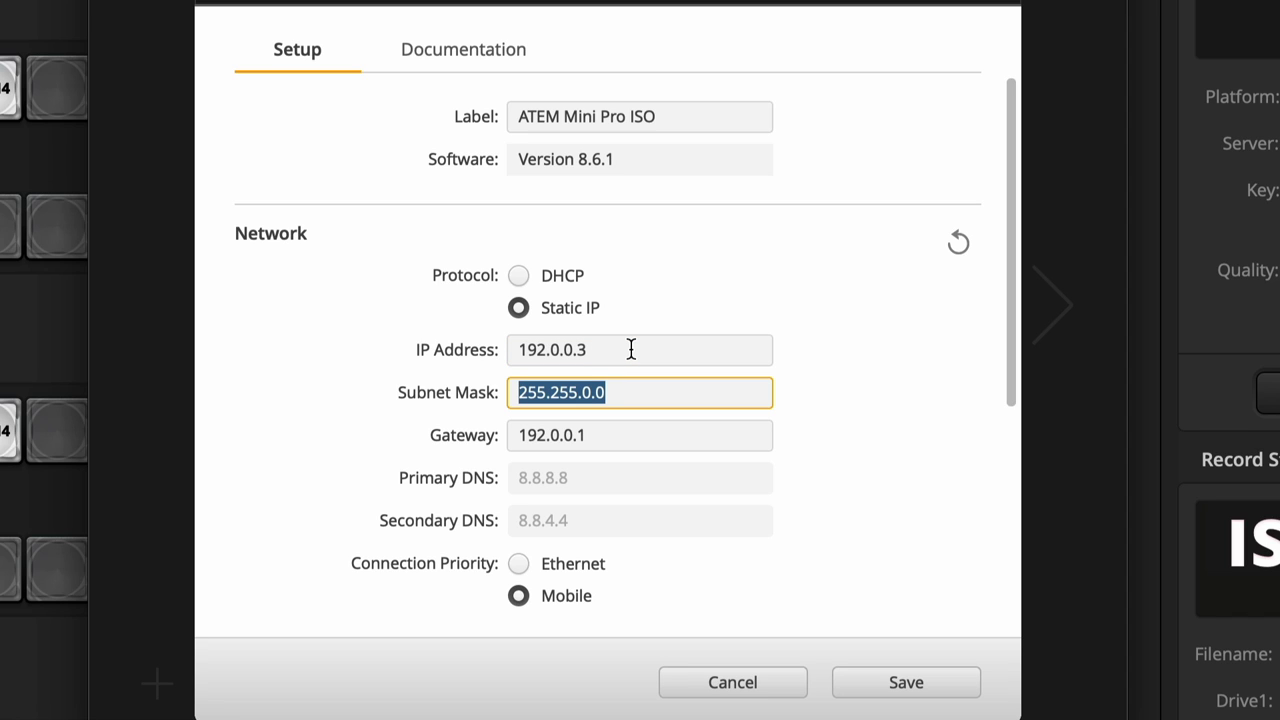
{"action": "key", "text": "Tab"}
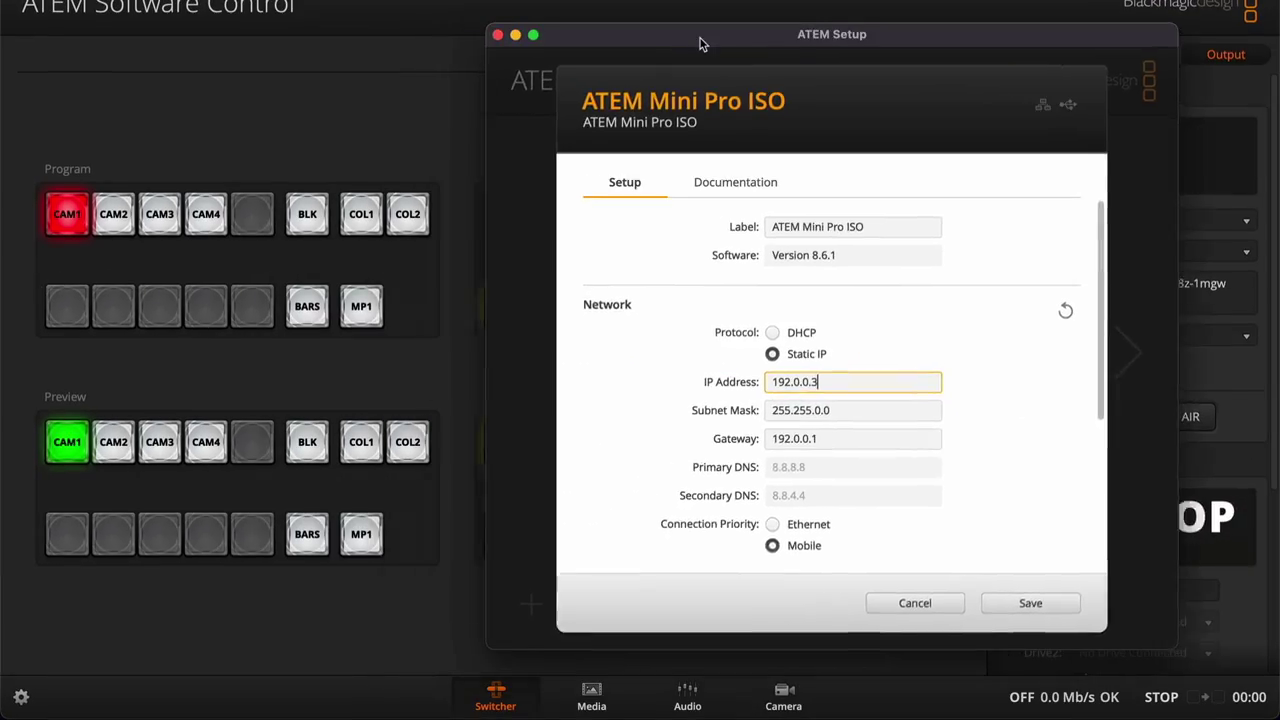
- Turn Wi-Fi off in System Preferences' Network pane and bring up the locations editor
{"action": "left_click_drag", "start_coordinate": [700, 40], "coordinate": [786, 42]}
{"action": "mouse_move", "coordinate": [985, 714]}
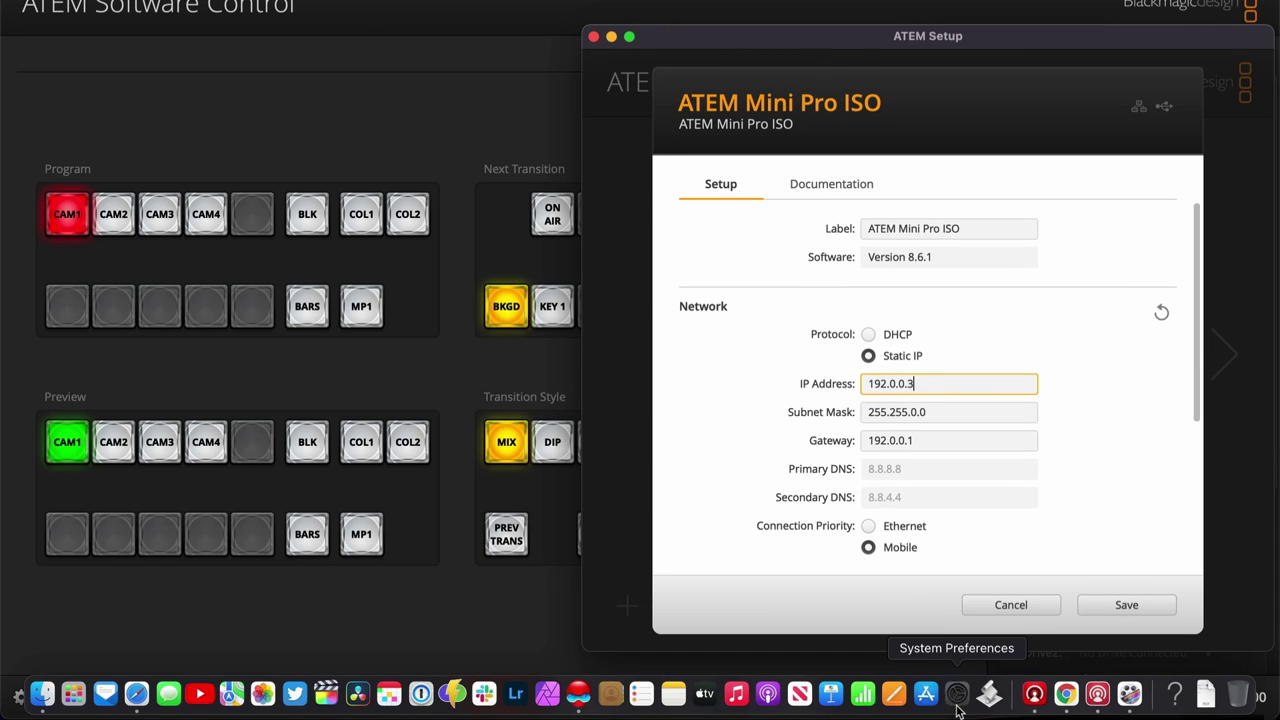
{"action": "left_click", "coordinate": [957, 696]}
{"action": "left_click", "coordinate": [131, 358]}
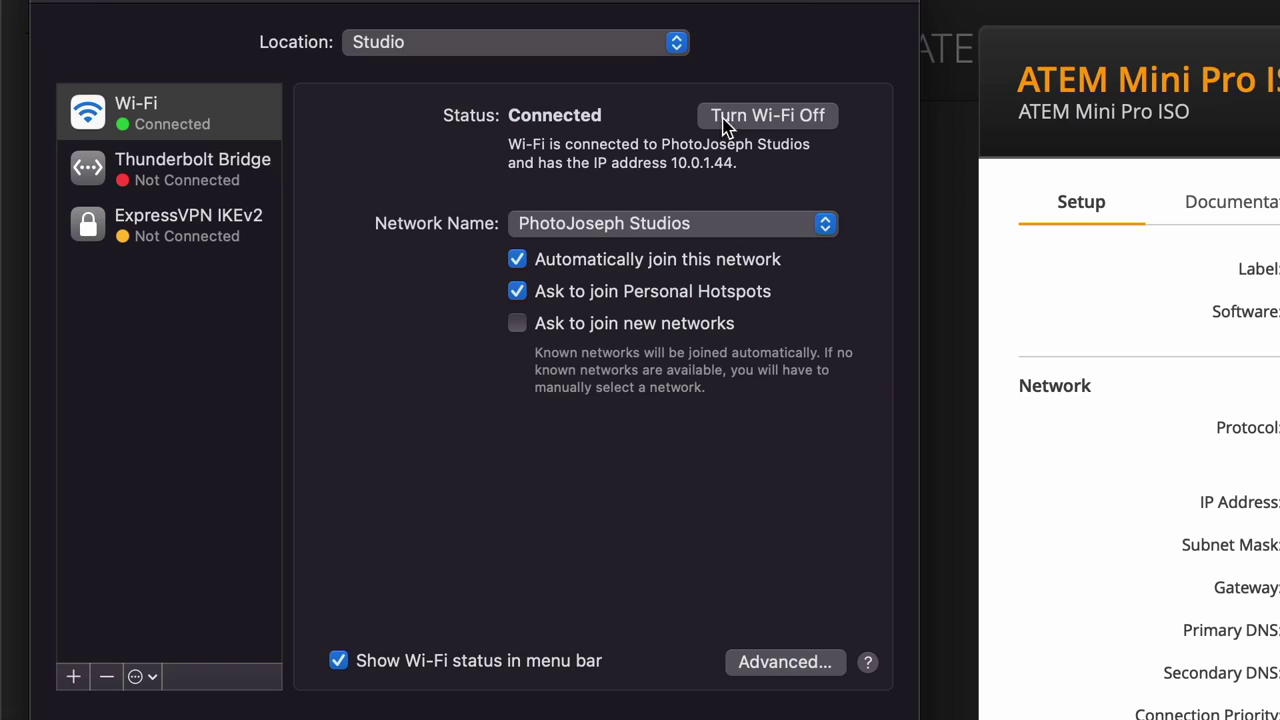
{"action": "left_click", "coordinate": [741, 115]}
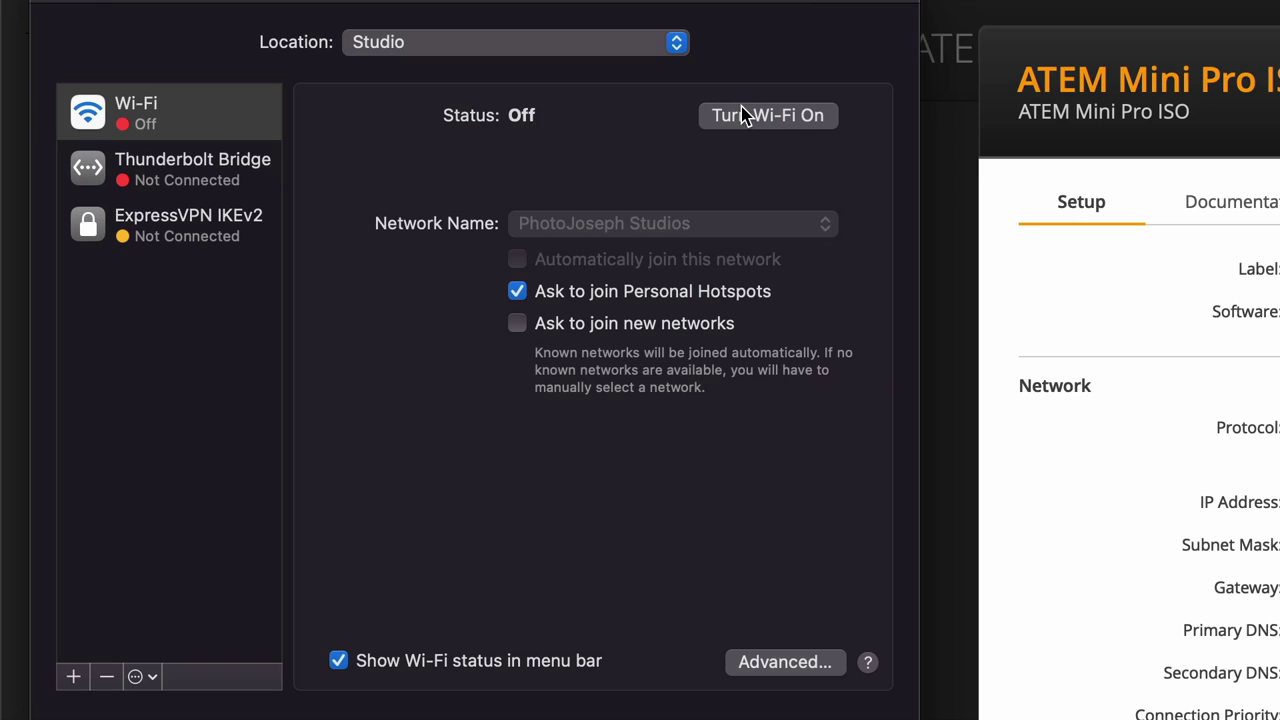
{"action": "left_click", "coordinate": [505, 50]}
{"action": "left_click", "coordinate": [508, 88]}
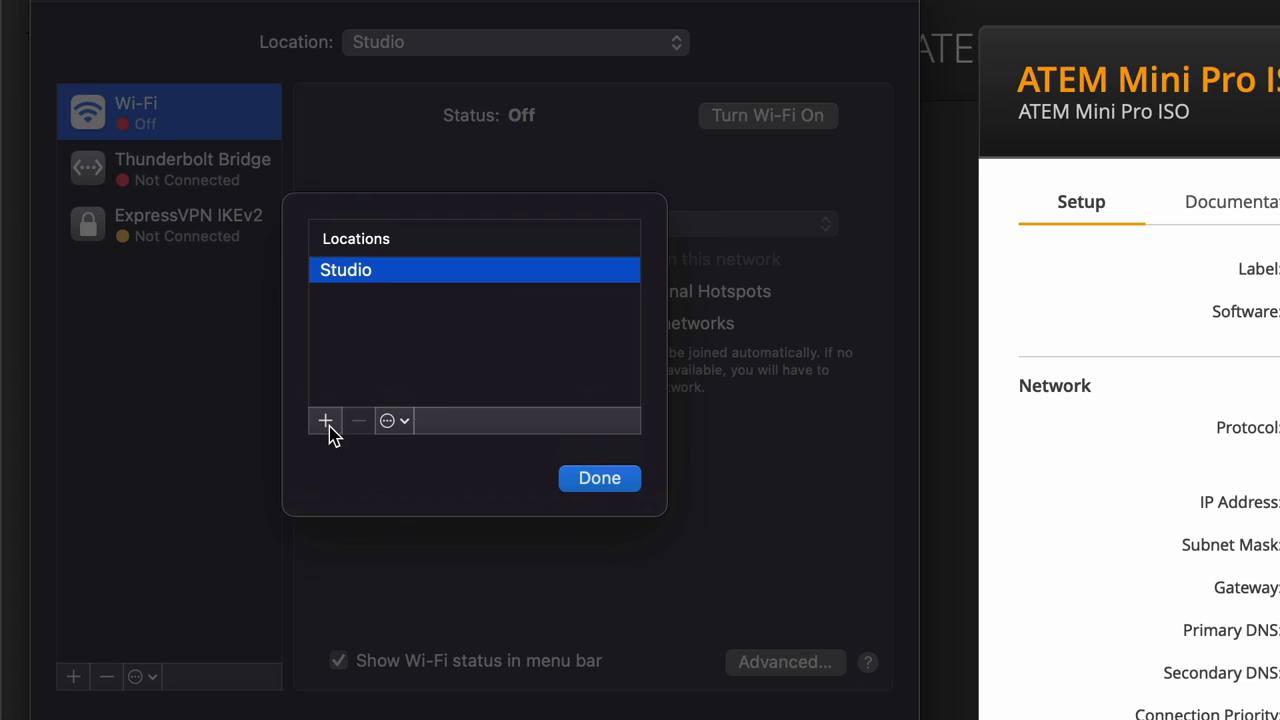
- Add a network location named 'ATEM in the wild' and switch to it
{"action": "left_click", "coordinate": [326, 421]}
{"action": "type", "text": "ATEM"}
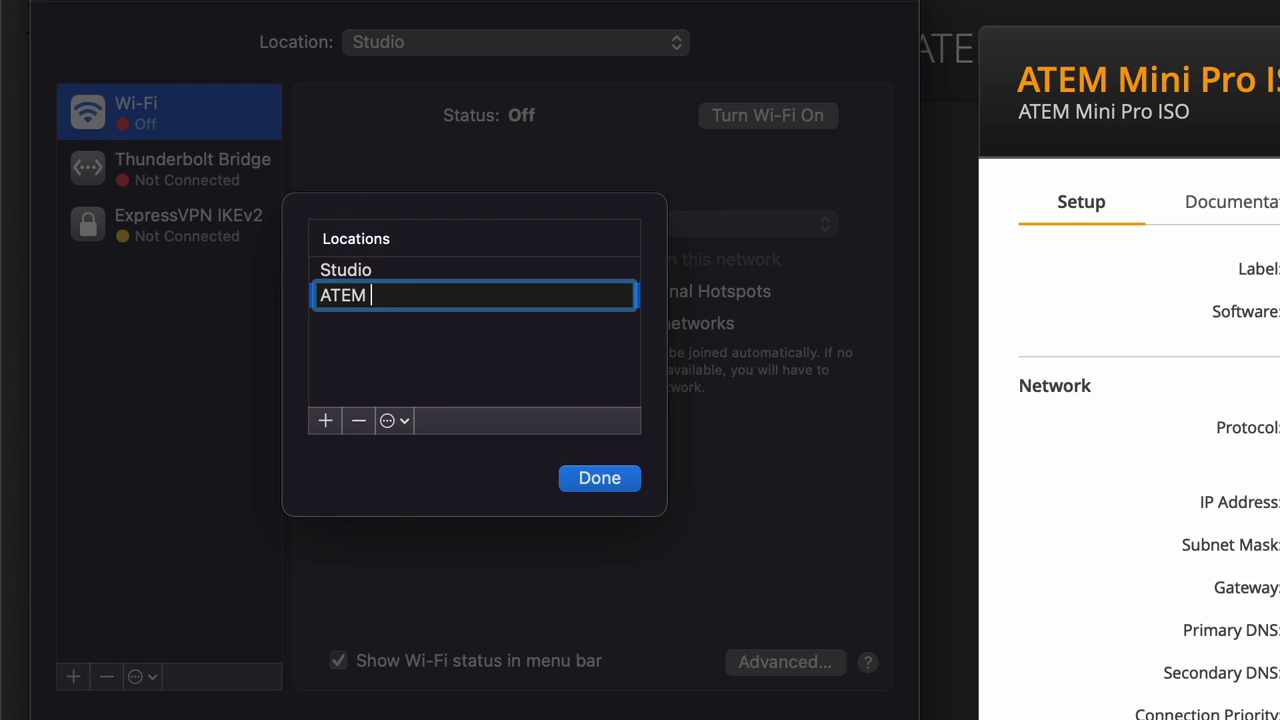
{"action": "type", "text": " in the wild"}
{"action": "key", "text": "Return"}
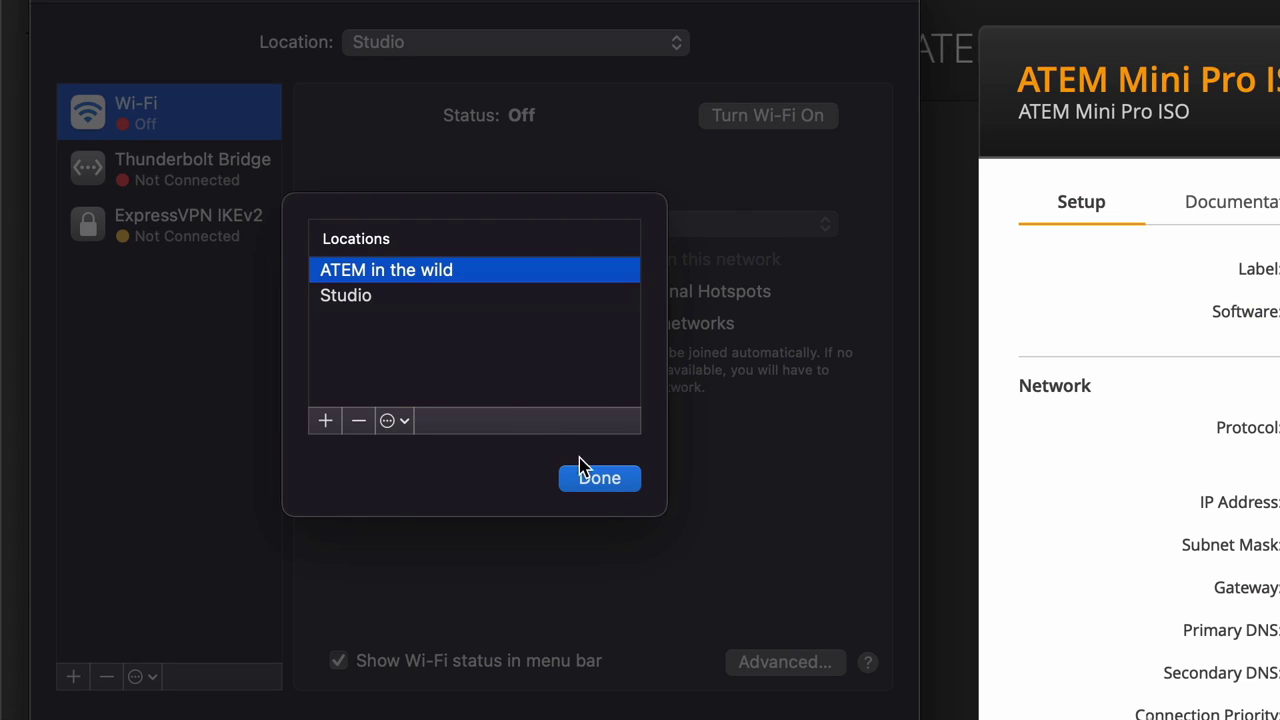
{"action": "left_click", "coordinate": [594, 471]}
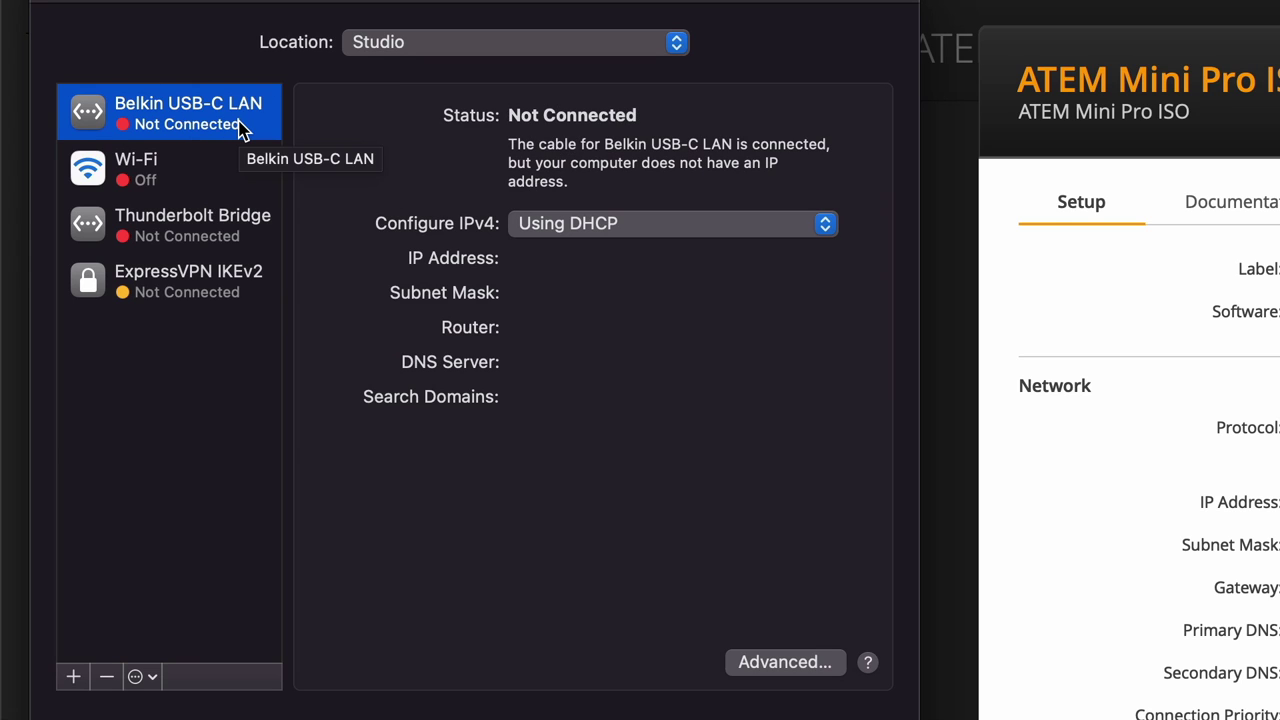
- Set Belkin USB-C LAN IPv4 to Manually and copy the switcher's IP address into it
{"action": "left_click", "coordinate": [588, 228]}
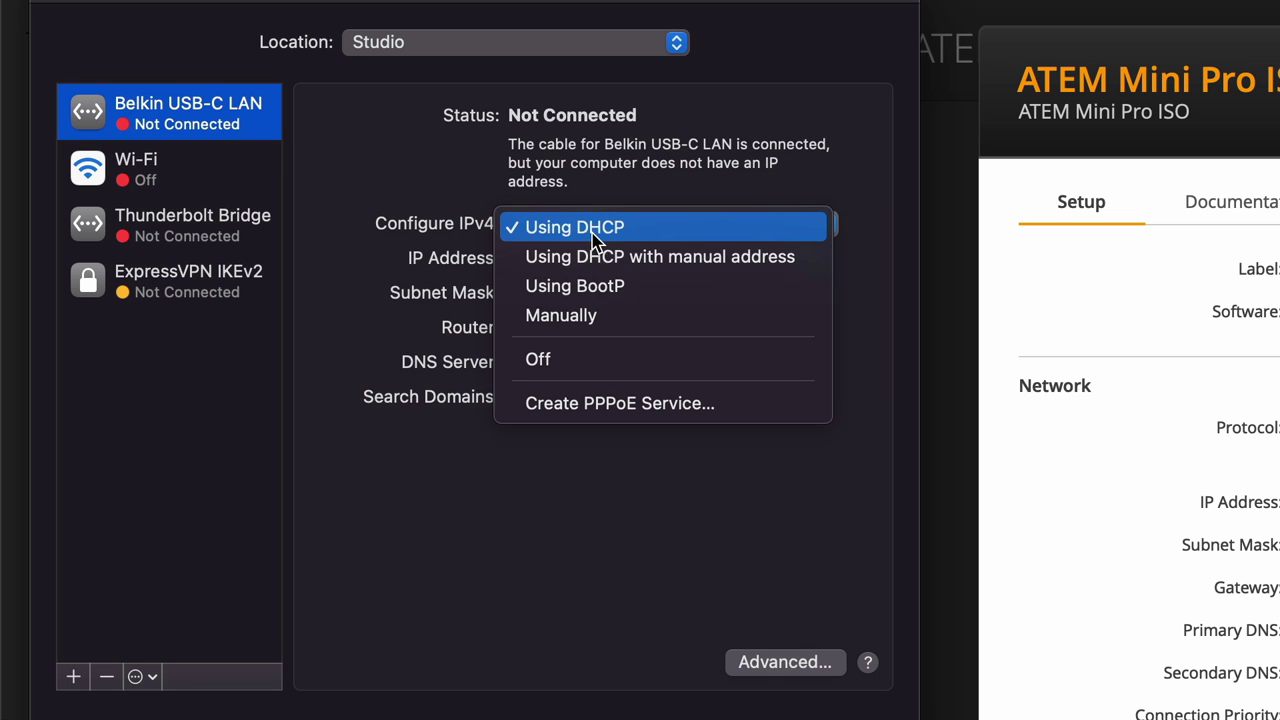
{"action": "left_click", "coordinate": [604, 316]}
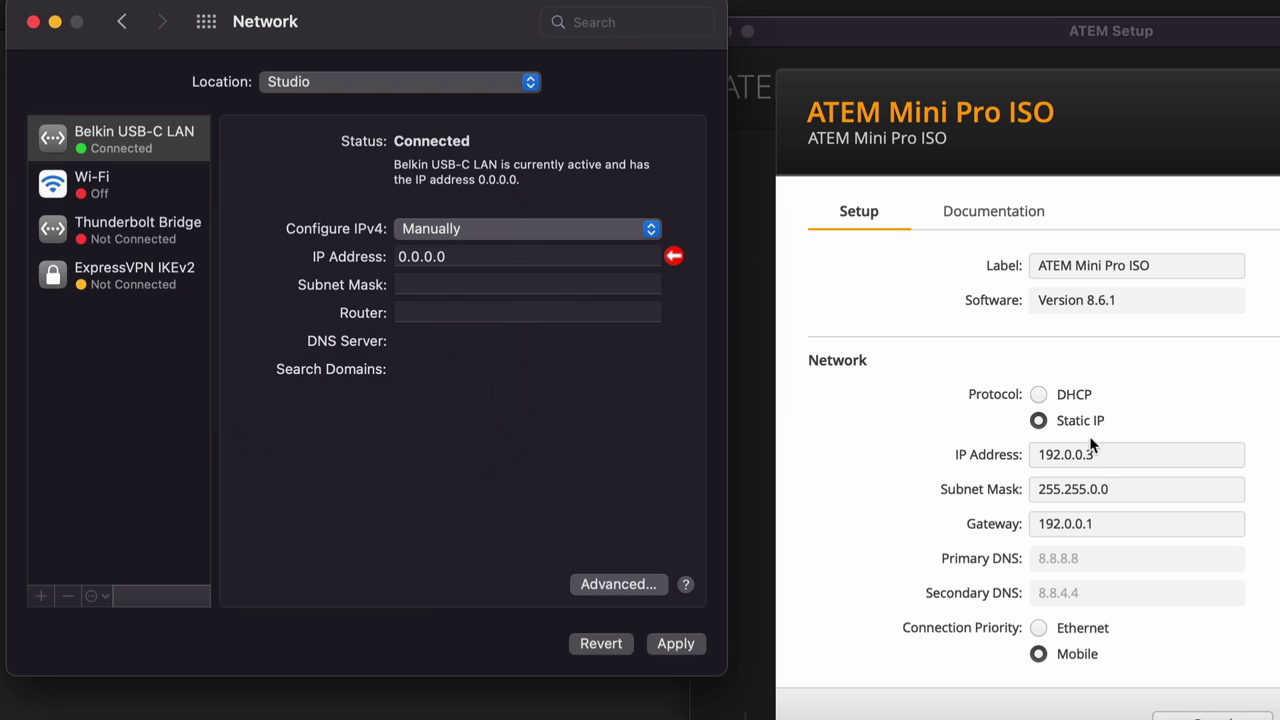
{"action": "left_click", "coordinate": [1119, 454]}
{"action": "left_click_drag", "start_coordinate": [1125, 454], "coordinate": [987, 452]}
{"action": "key", "text": "super+c"}
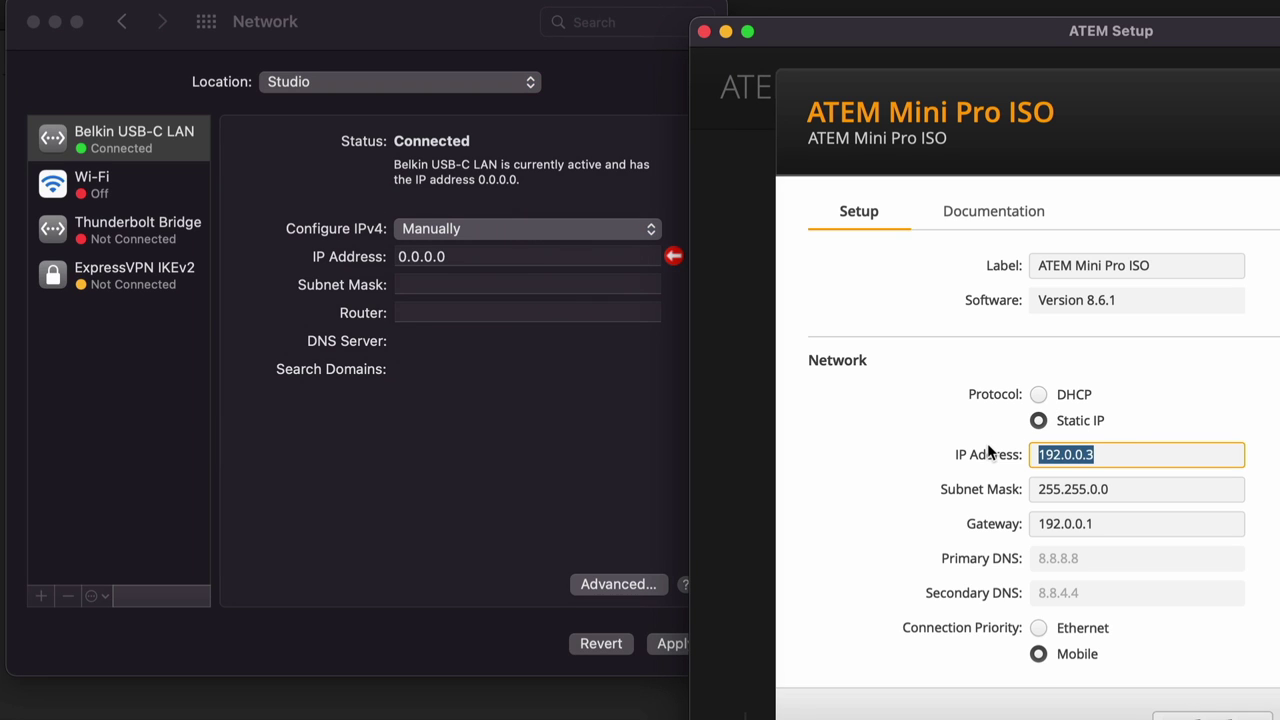
{"action": "left_click", "coordinate": [496, 261]}
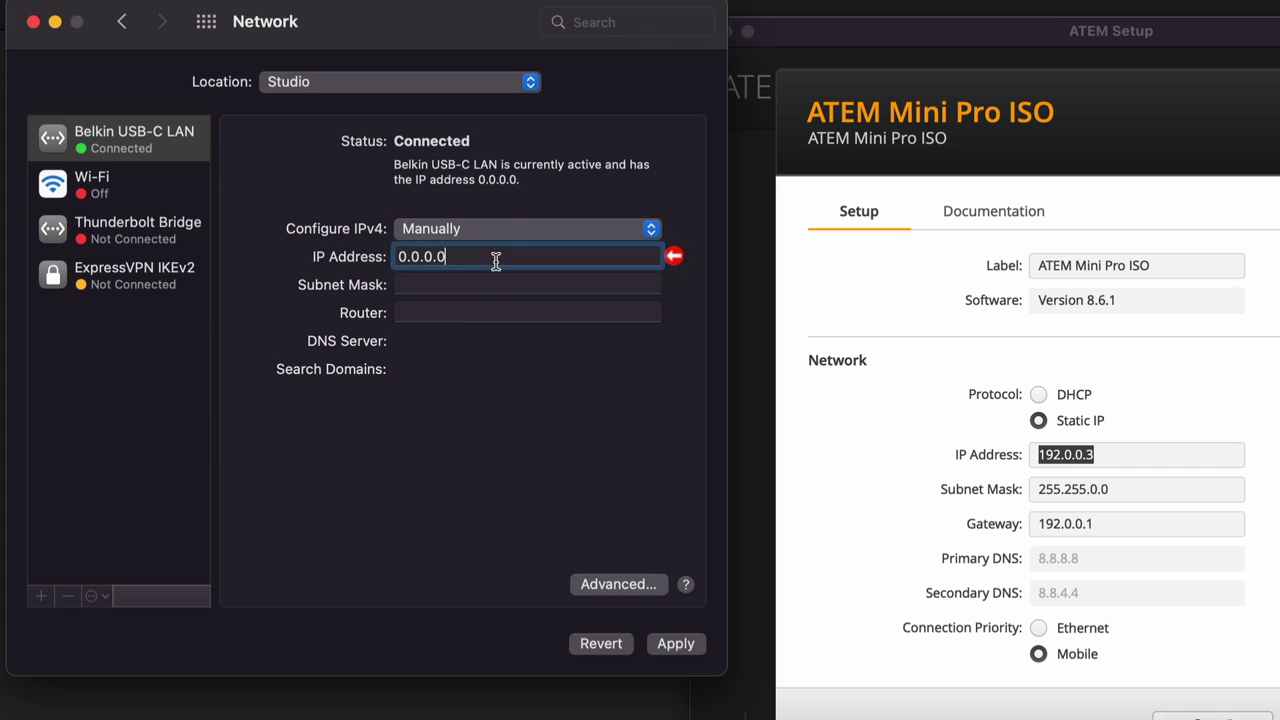
{"action": "key", "text": "super+v"}
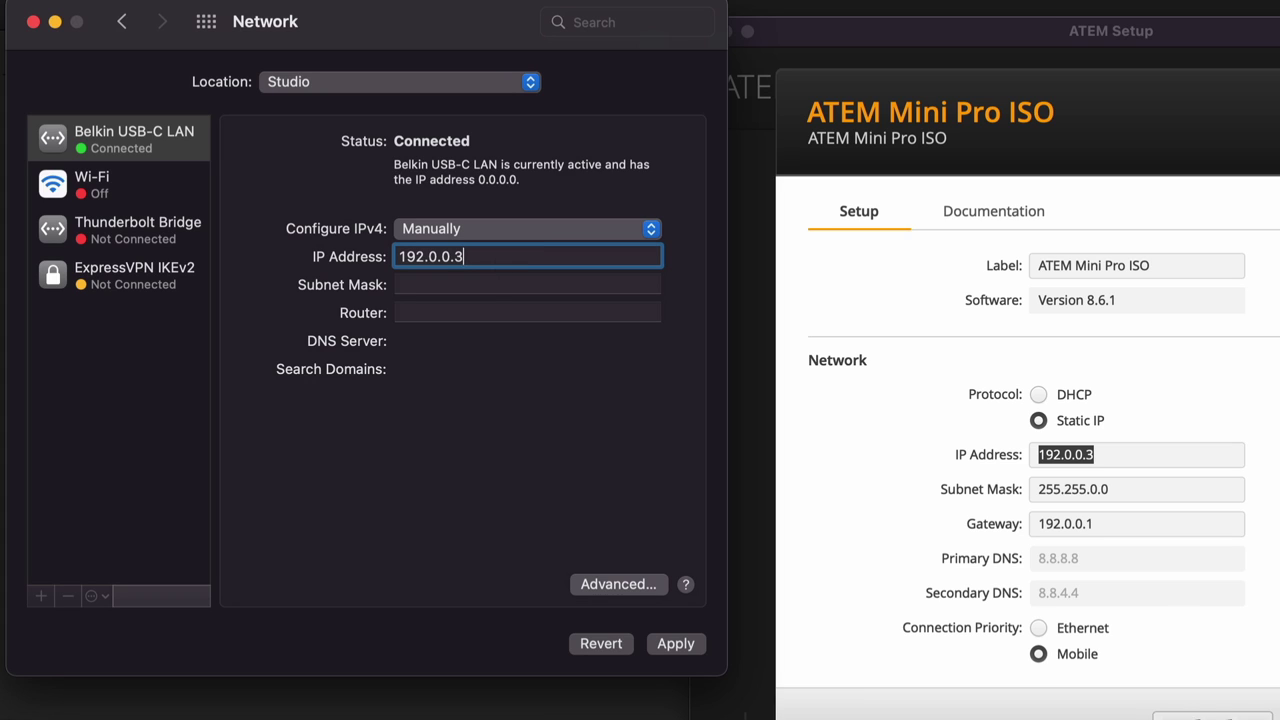
{"action": "key", "text": "Tab"}
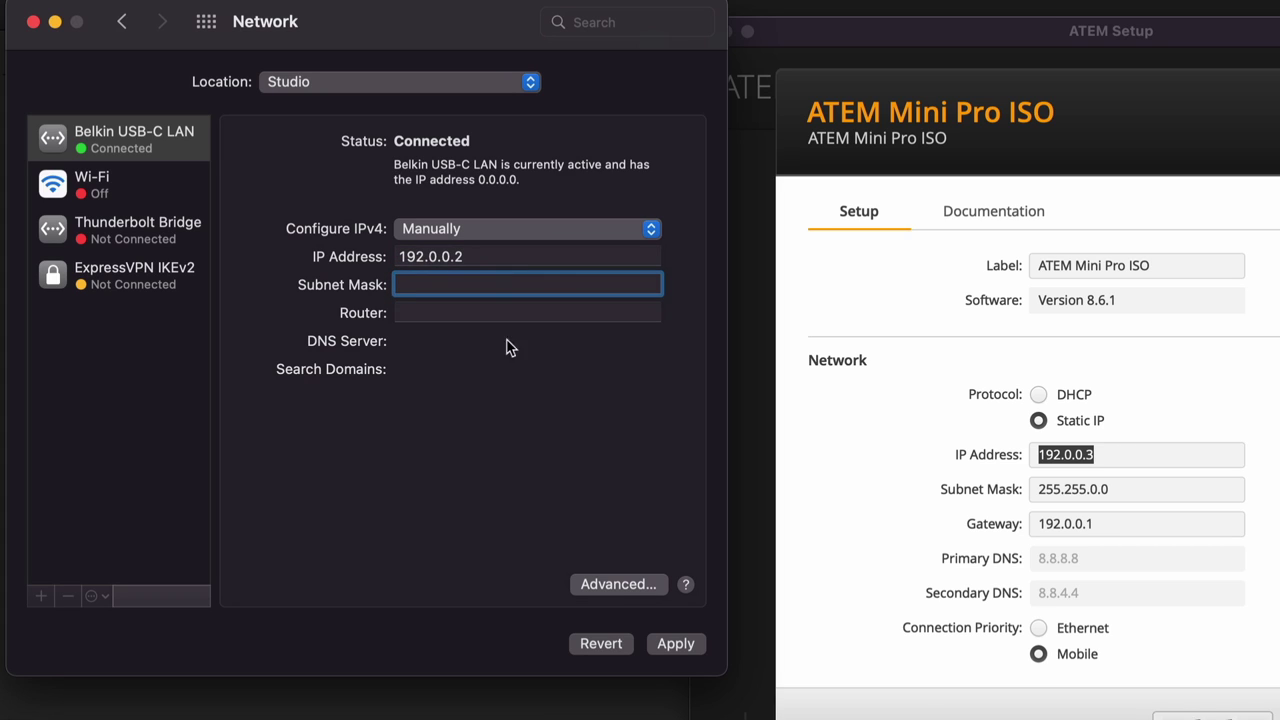
- Copy subnet mask 255.255.0.0 and router 192.0.0.1 from the switcher, then apply
{"action": "left_click", "coordinate": [1123, 489]}
{"action": "triple_click", "coordinate": [1130, 490]}
{"action": "key", "text": "super+c"}
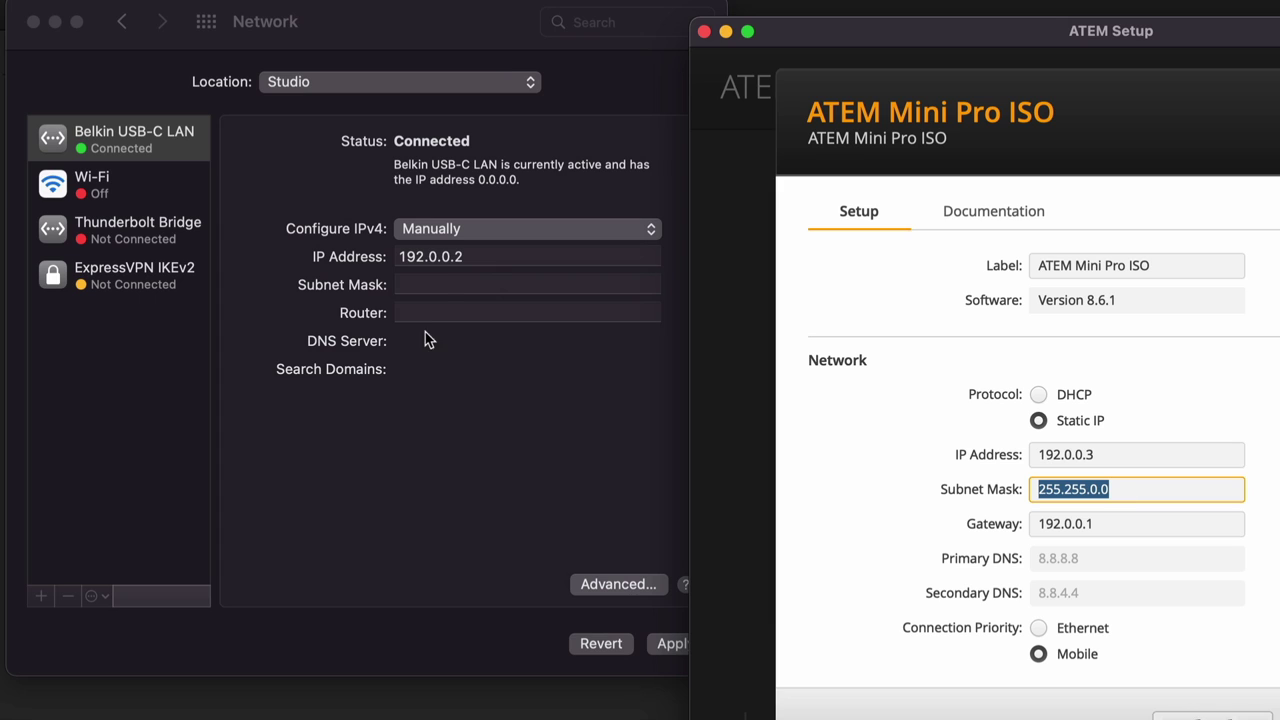
{"action": "left_click", "coordinate": [437, 283]}
{"action": "key", "text": "super+v"}
{"action": "left_click", "coordinate": [1121, 530]}
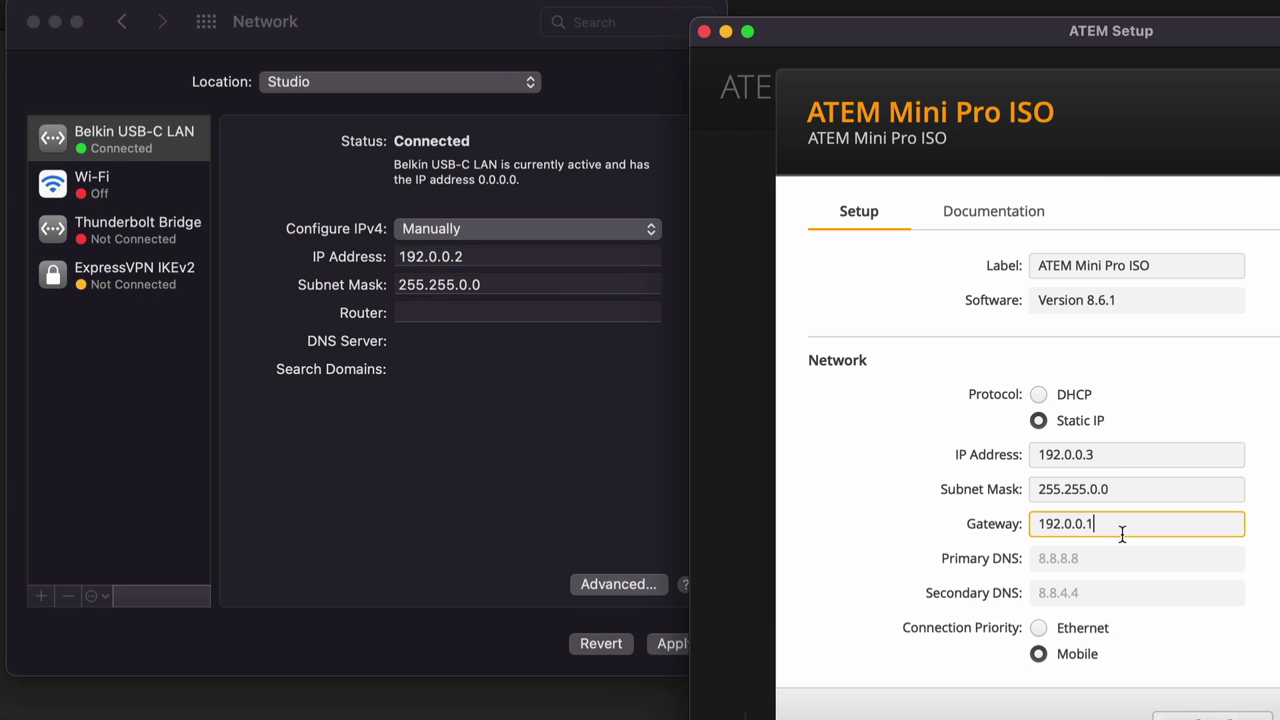
{"action": "triple_click", "coordinate": [1122, 535]}
{"action": "key", "text": "super+c"}
{"action": "left_click", "coordinate": [481, 313]}
{"action": "key", "text": "super+v"}
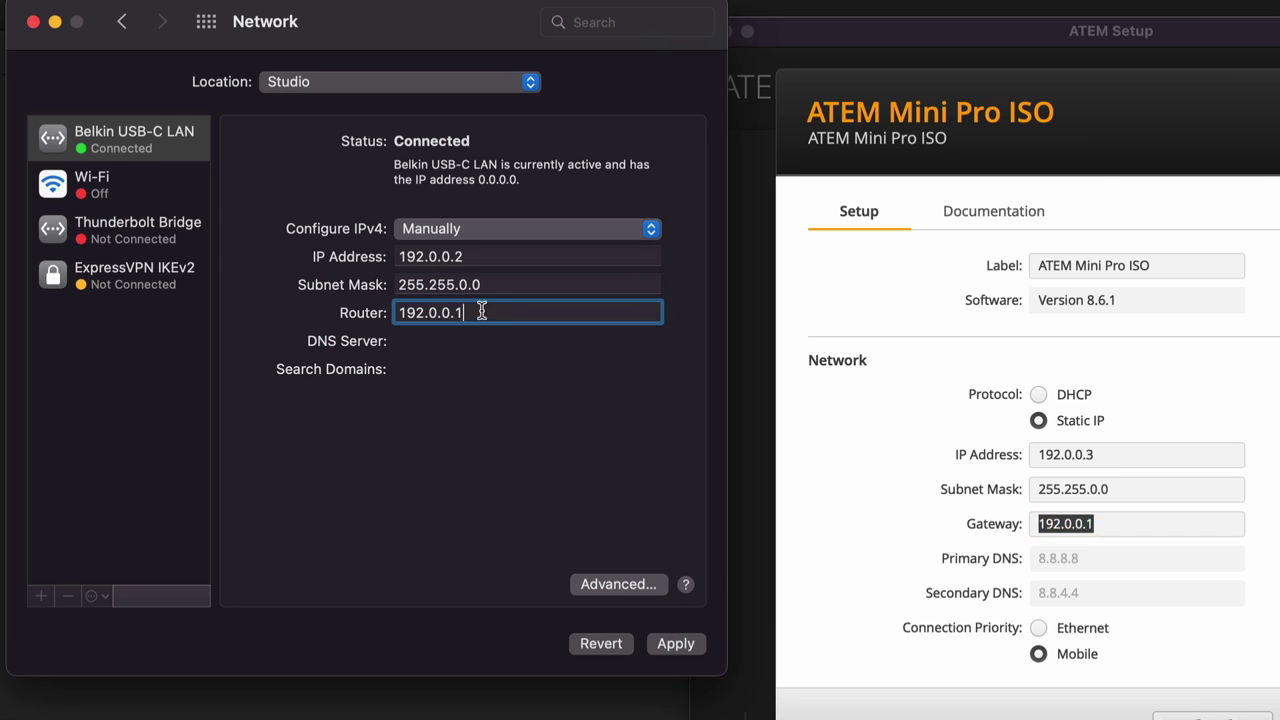
{"action": "left_click", "coordinate": [674, 645]}
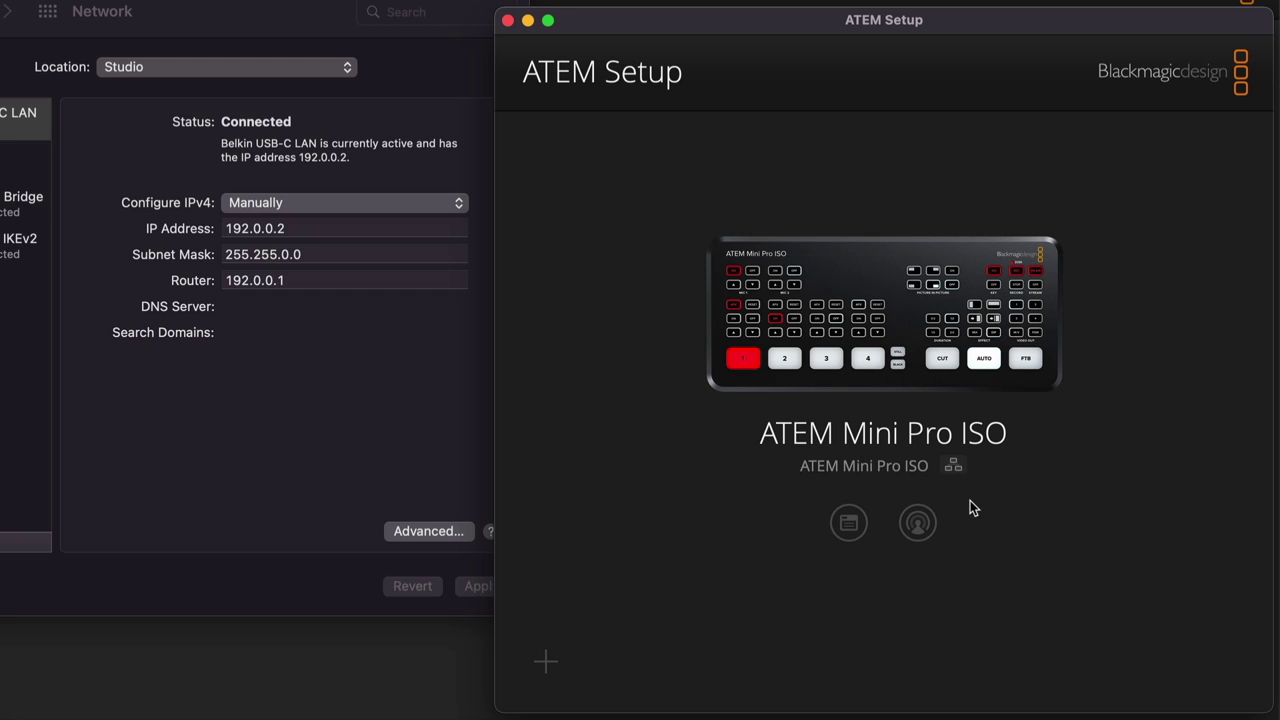
- Confirm the switcher's IP 192.0.0.3 and Mobile connection priority, and save its settings
{"action": "left_click", "coordinate": [850, 526]}
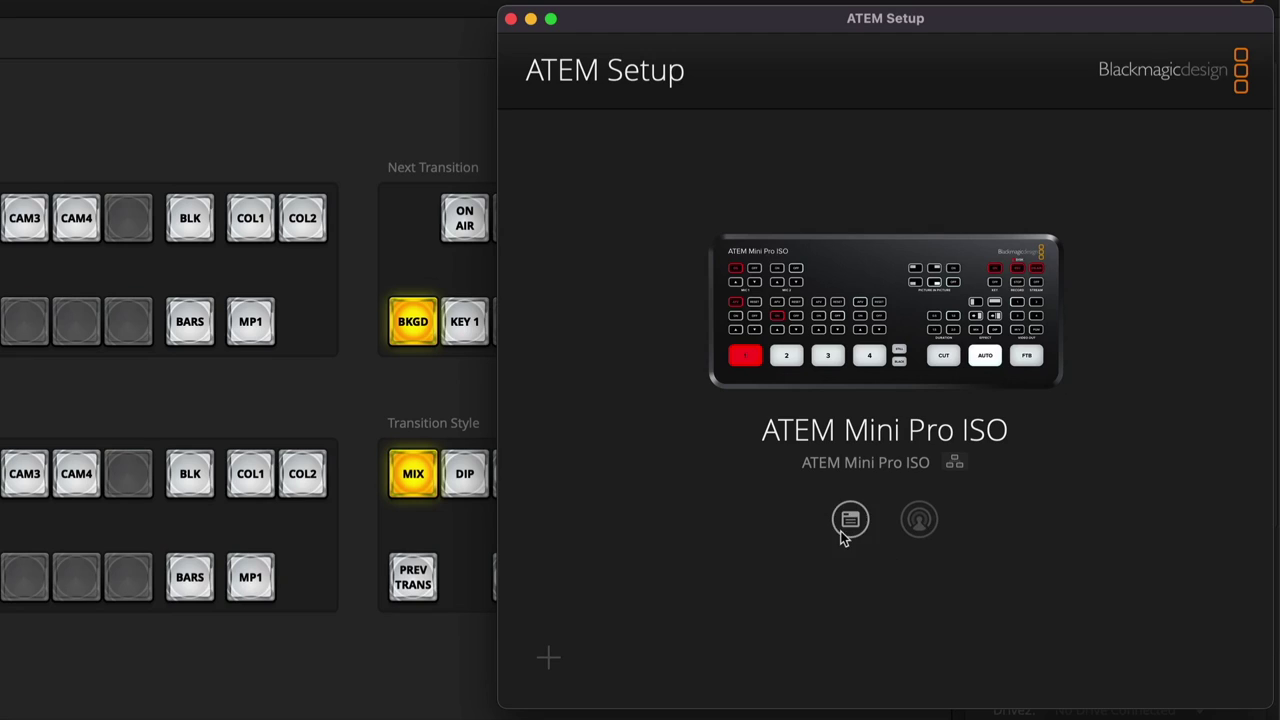
{"action": "left_click", "coordinate": [850, 520]}
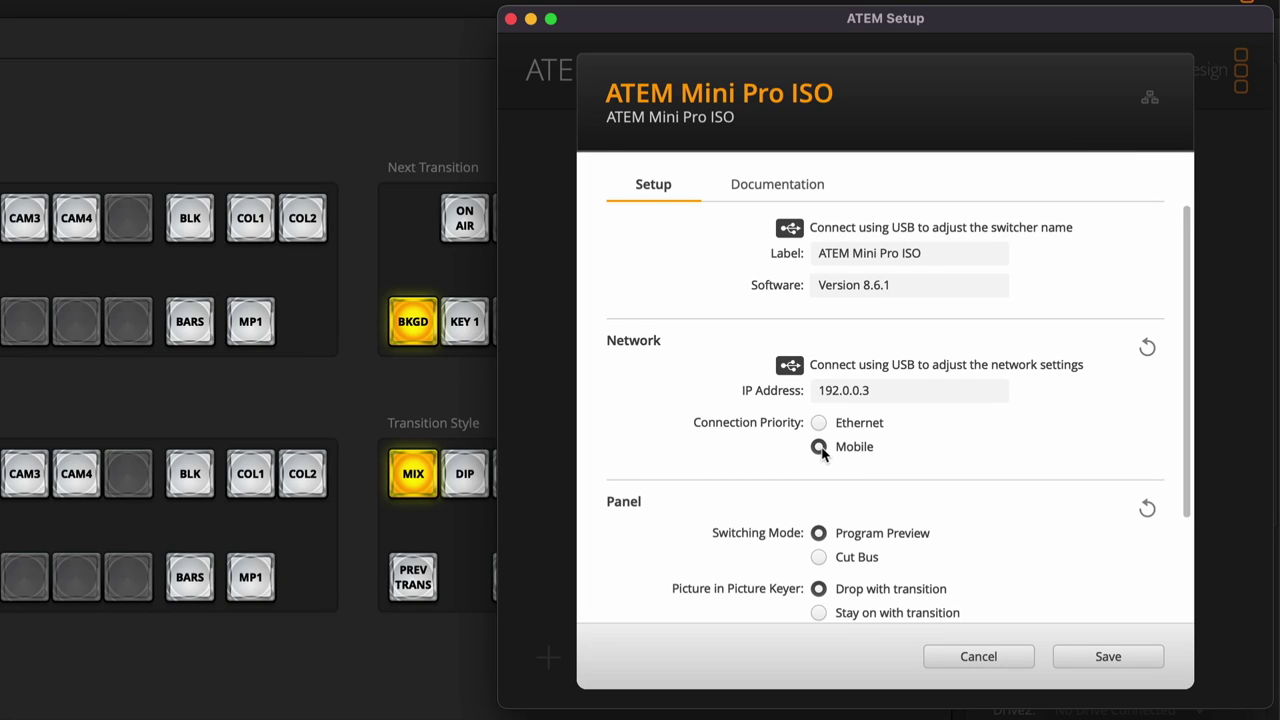
{"action": "left_click", "coordinate": [1082, 652]}
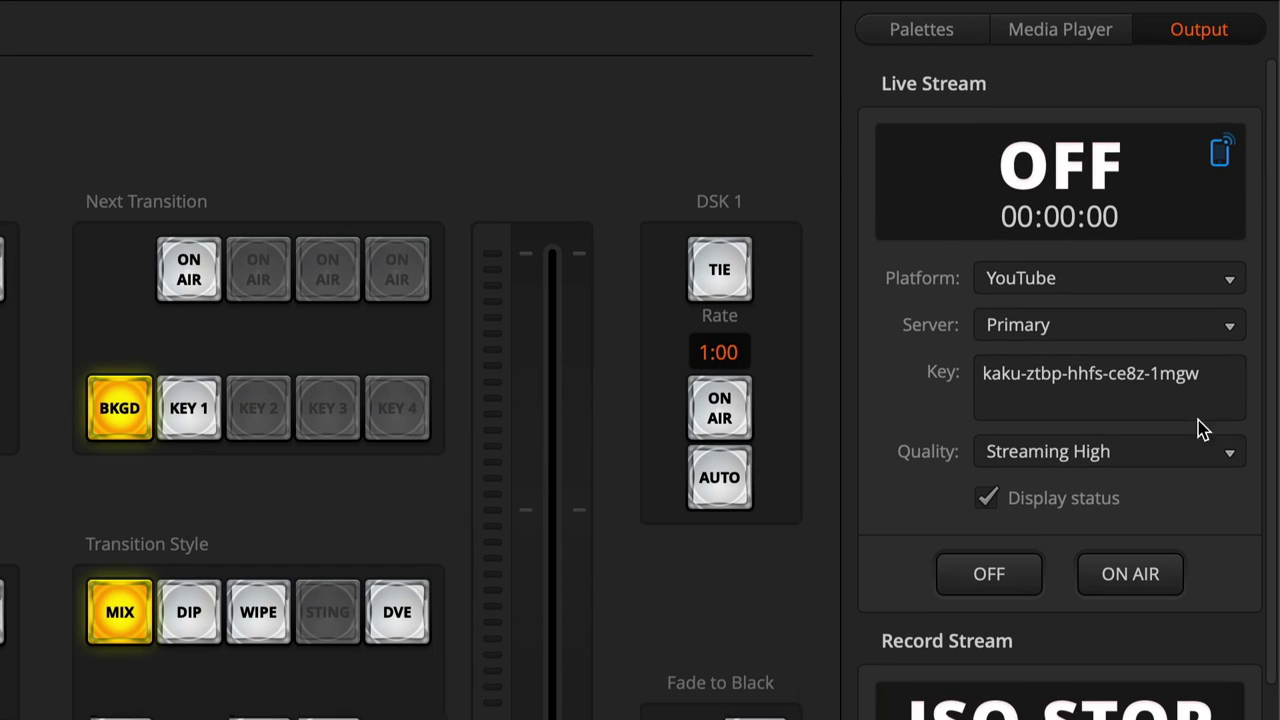
- Put the YouTube stream ON AIR over the mobile connection, timer starting at 00:00:00
{"action": "left_click", "coordinate": [1136, 570]}
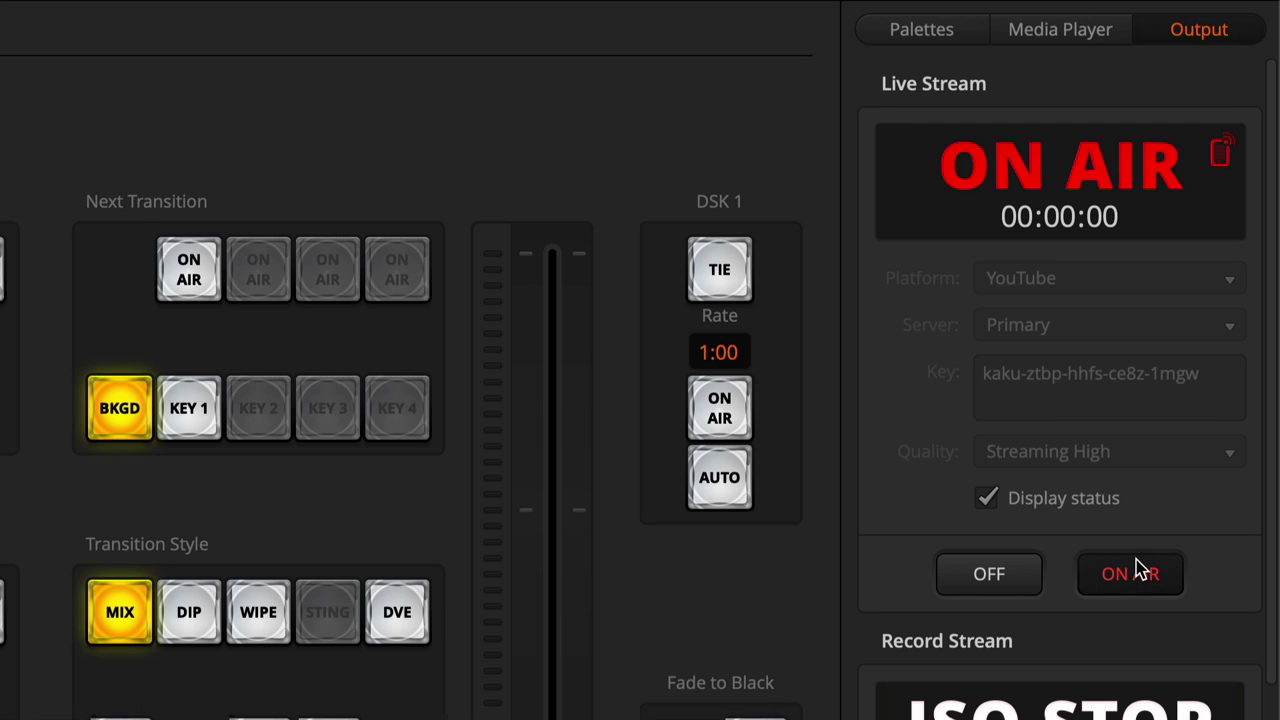